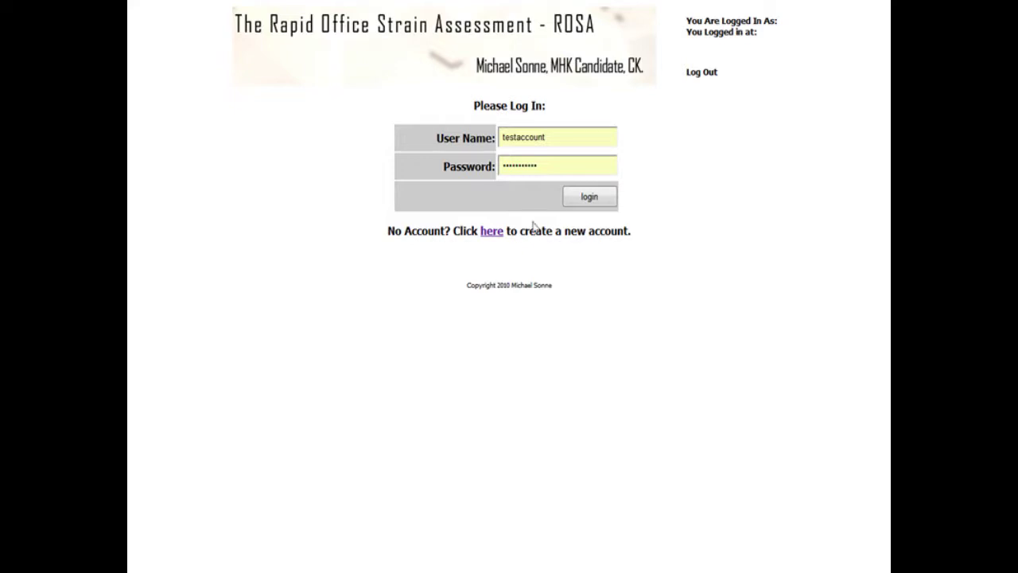
Step: Open the registration form and enter a test username, the names and a matching password
left_click(492, 233)
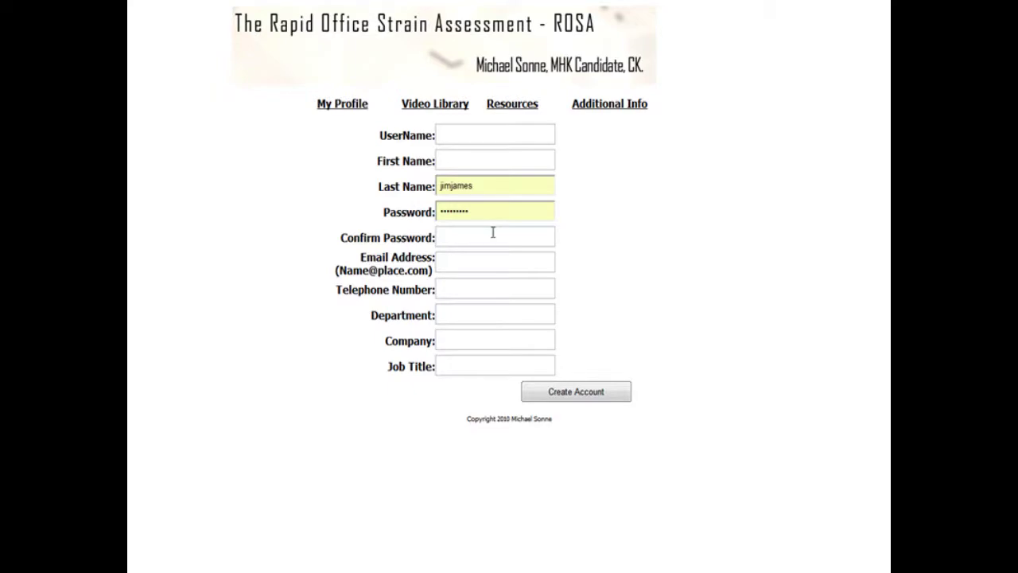
left_click(478, 133)
type("testrosa")
key("Tab")
type("test")
key("Tab")
type("rosa")
key("Tab")
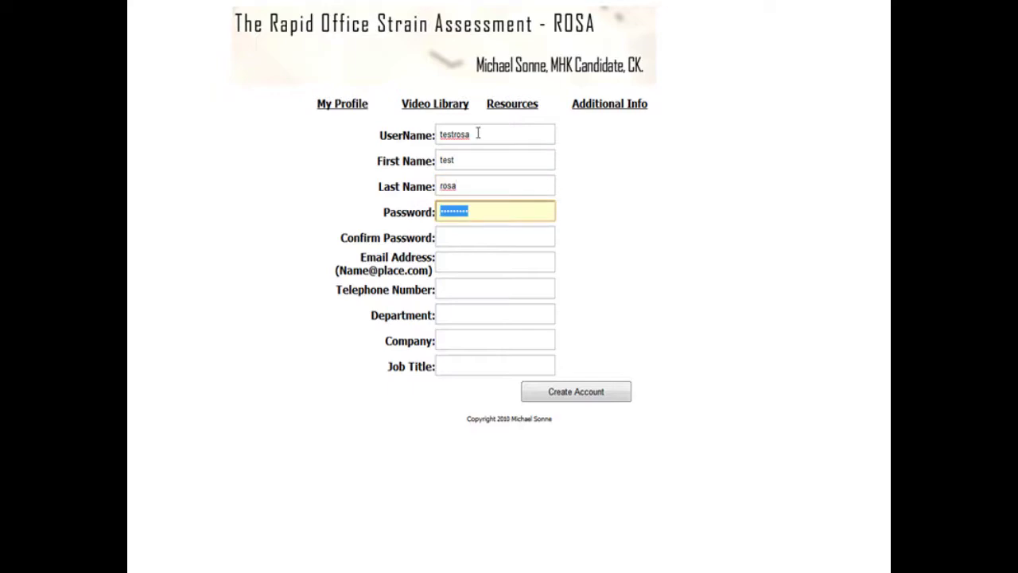
type("testrosa")
key("Tab")
type("testrosa")
Step: Fill in email, phone, department University, company Windsor, job title Grad Student, and create the account
key("Tab")
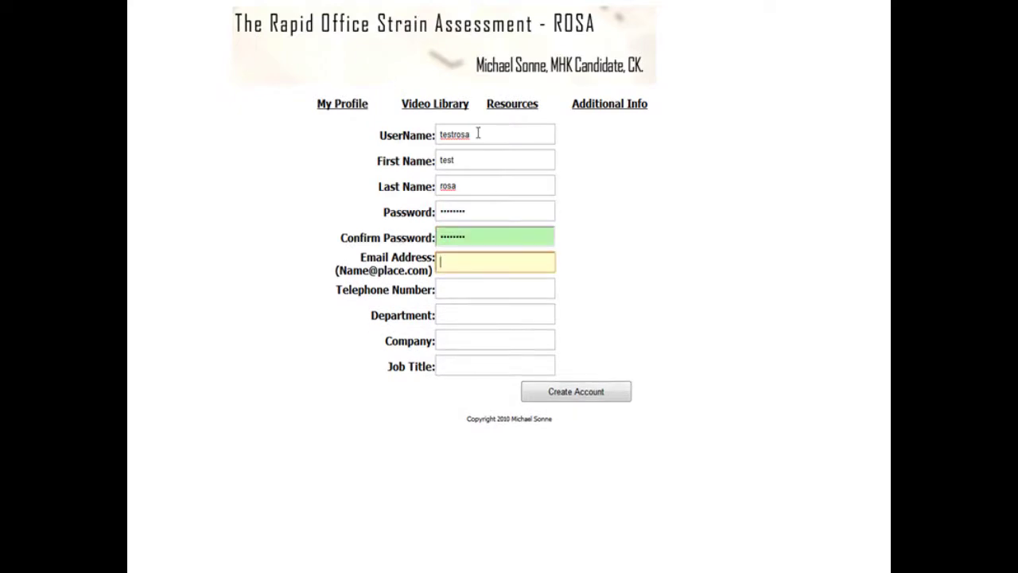
key("Tab")
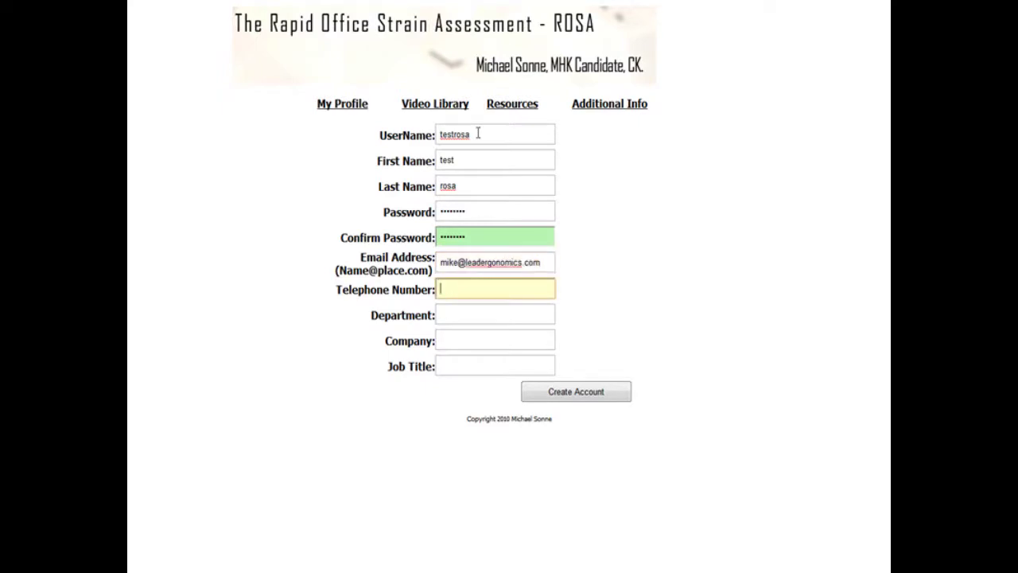
key("Tab")
type("Un")
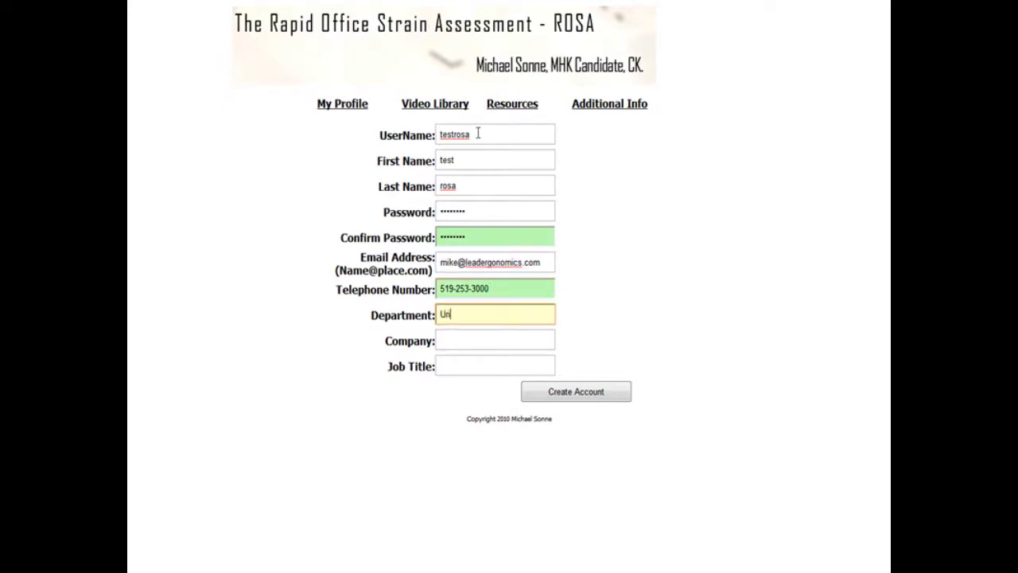
type("iversity")
key("Tab")
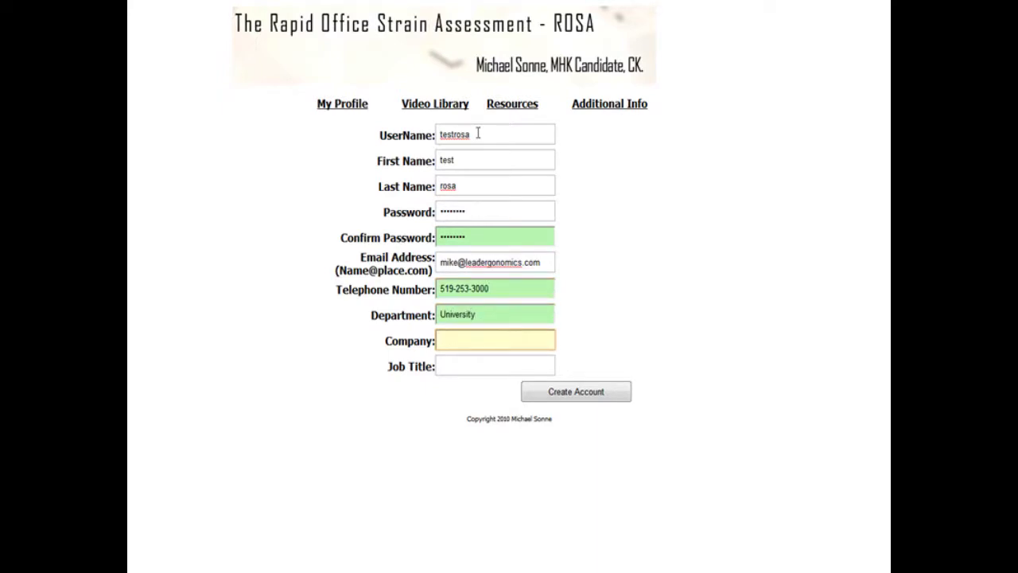
type("Windsor")
key("Tab")
type("Grad")
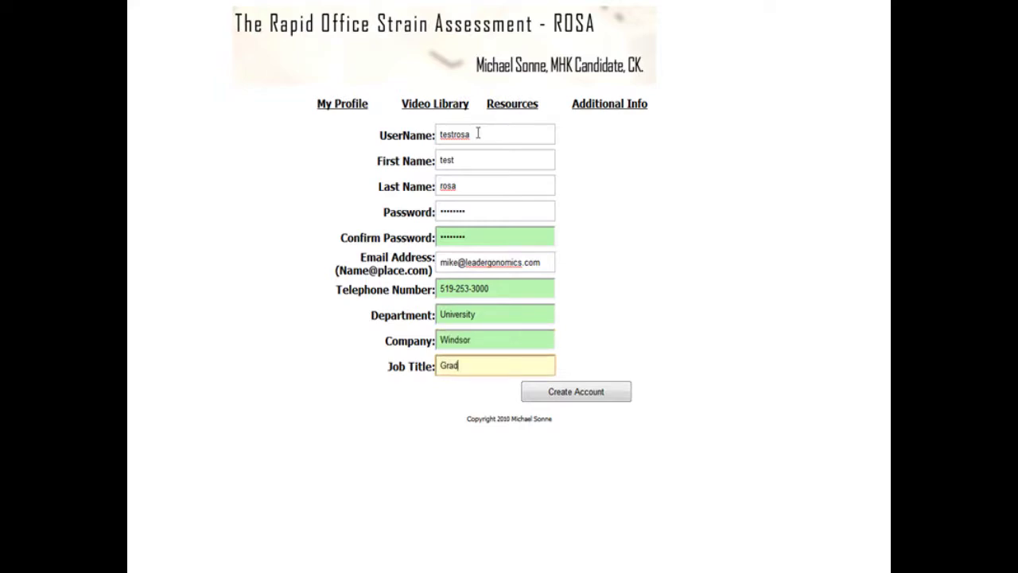
type(" Student")
left_click(572, 389)
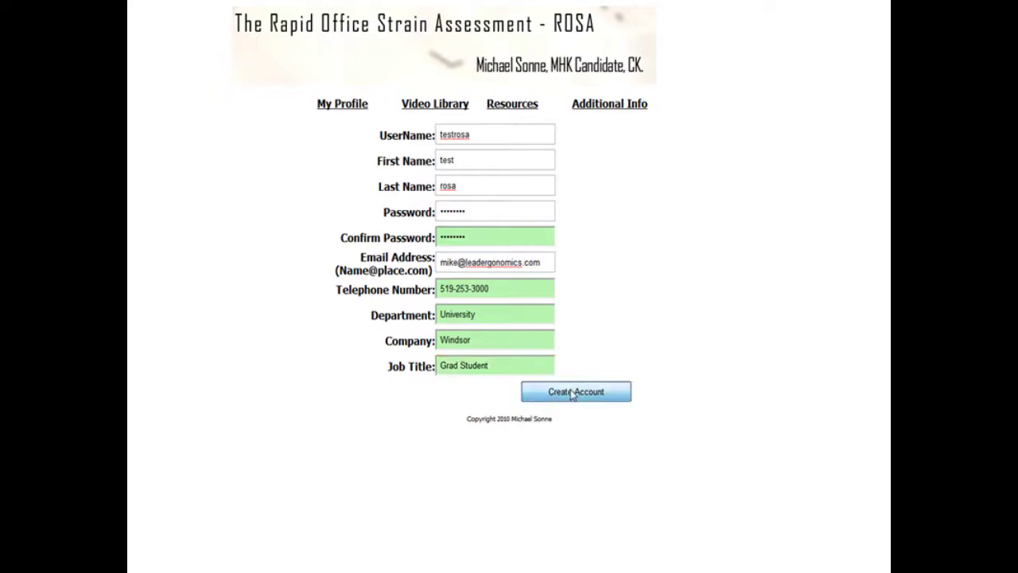
Step: Log in with the new test account's credentials and let Chrome save the password
left_click(572, 139)
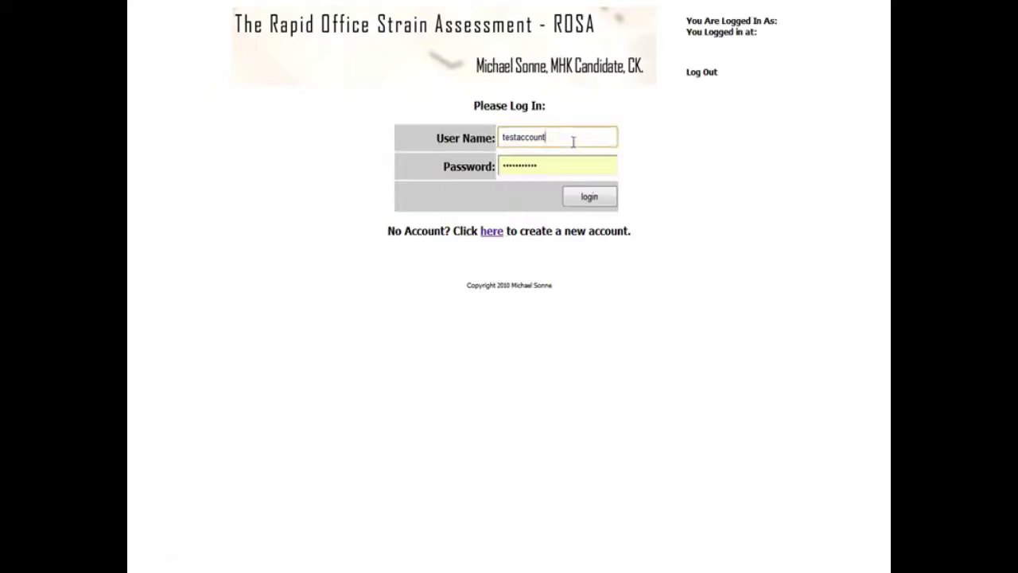
double_click(573, 138)
type("testrosa")
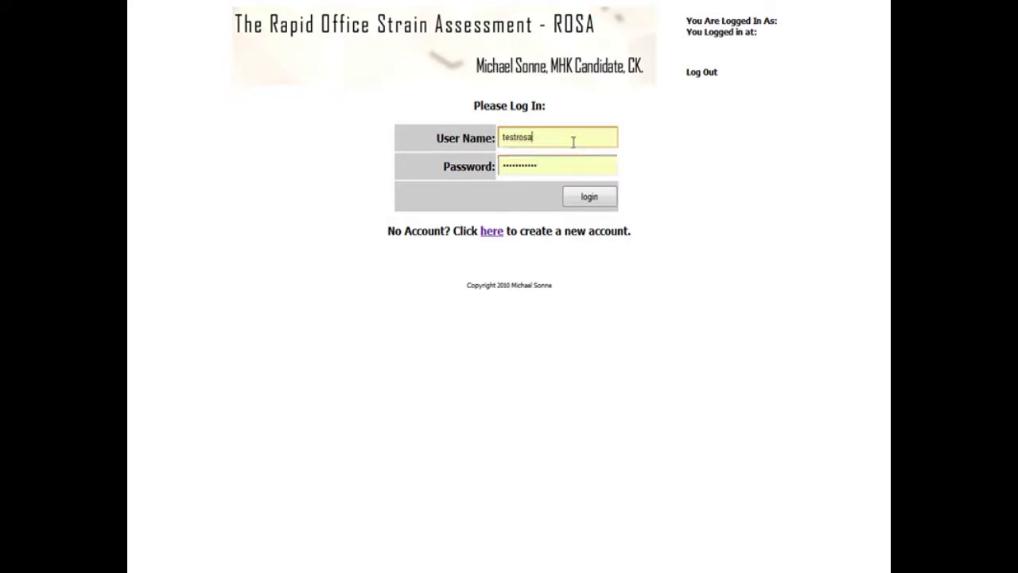
key("Tab")
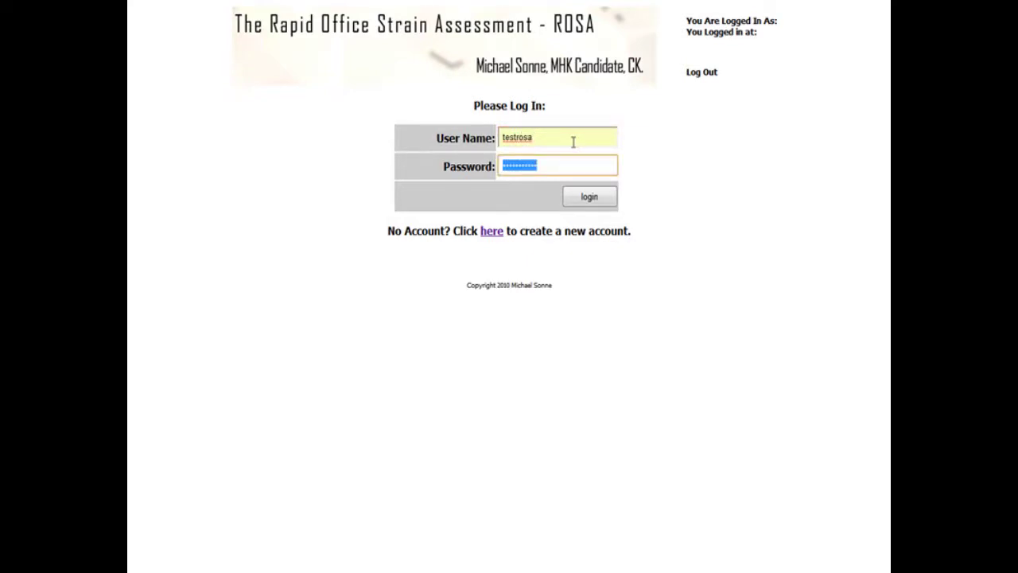
type("testrosa")
key("Return")
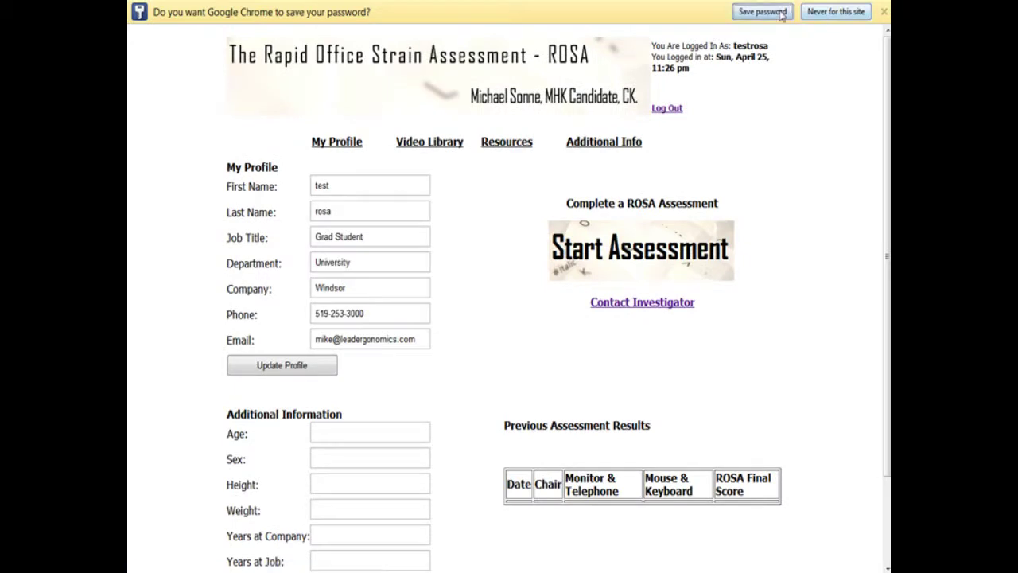
left_click(781, 15)
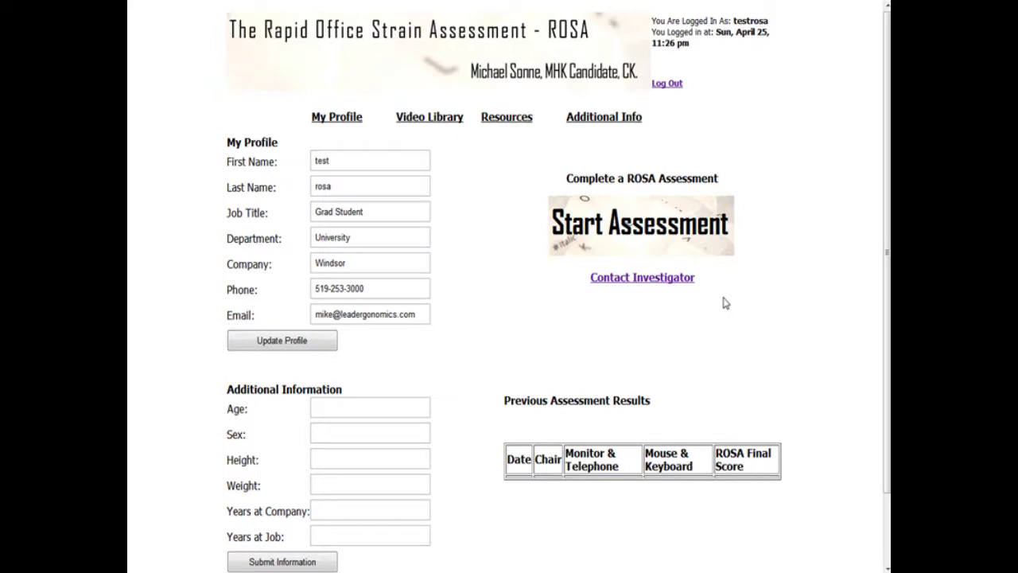
Step: Start a new assessment and choose 'I agree to participate' on the consent page
left_click(701, 236)
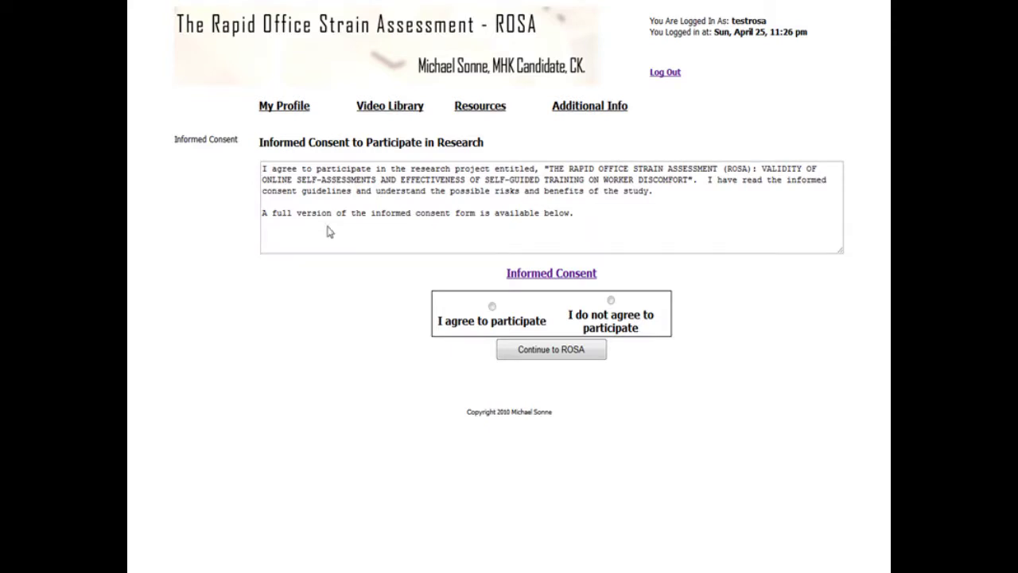
left_click(493, 306)
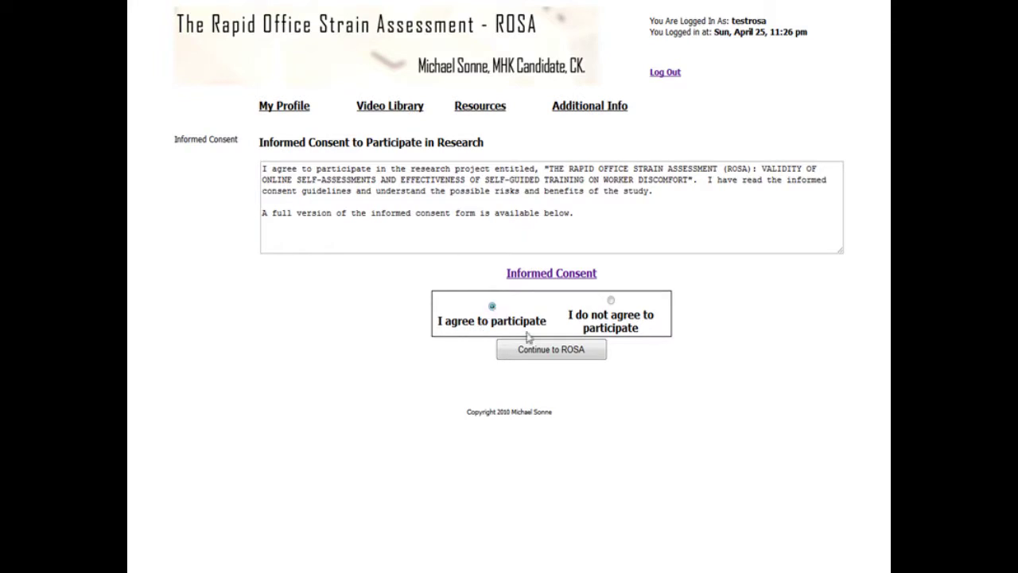
Step: Continue to ROSA, watch the chair height video, and choose 'Chair too high - Knee angle > 90 degrees'
left_click(578, 353)
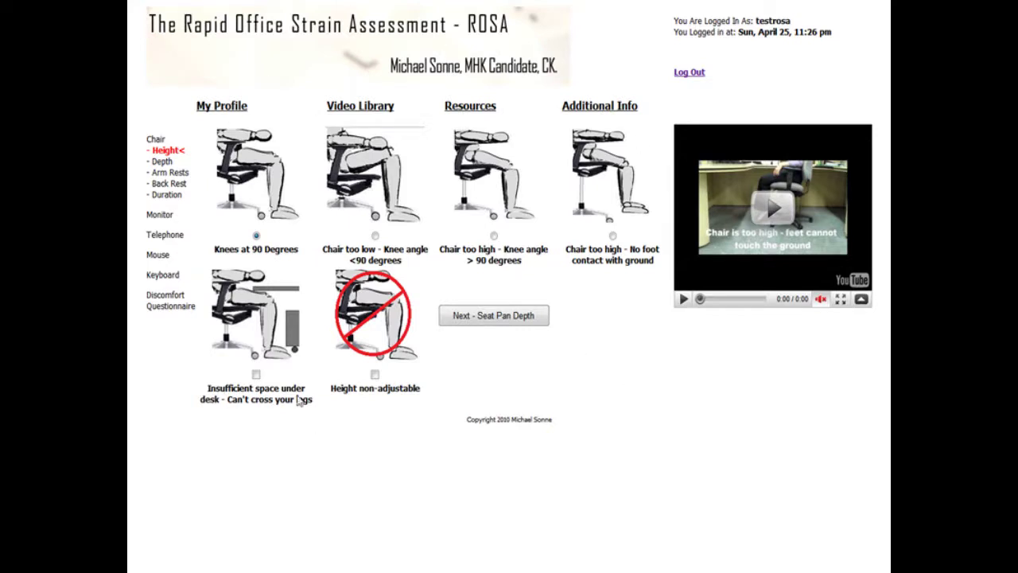
left_click(778, 223)
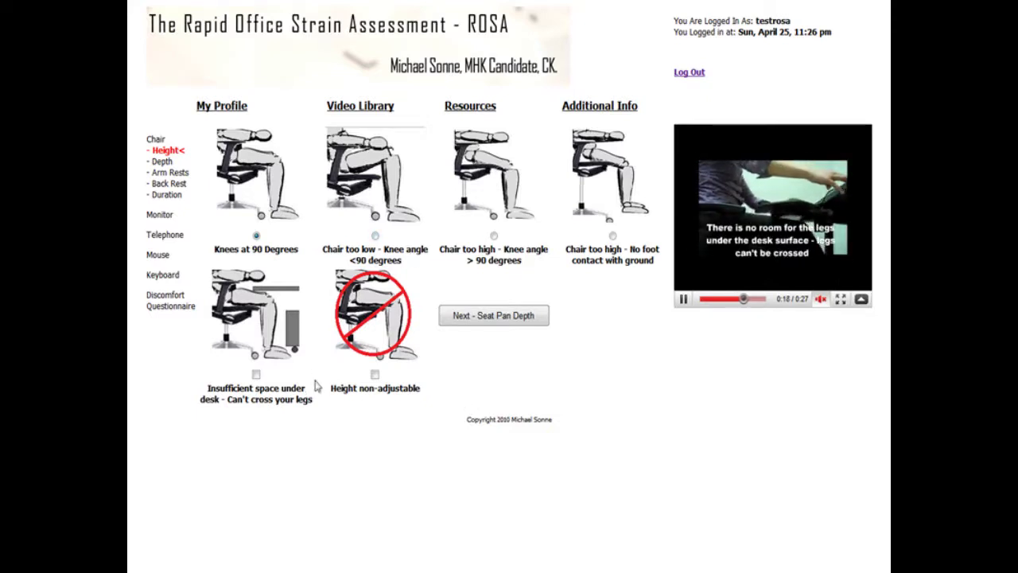
left_click(493, 236)
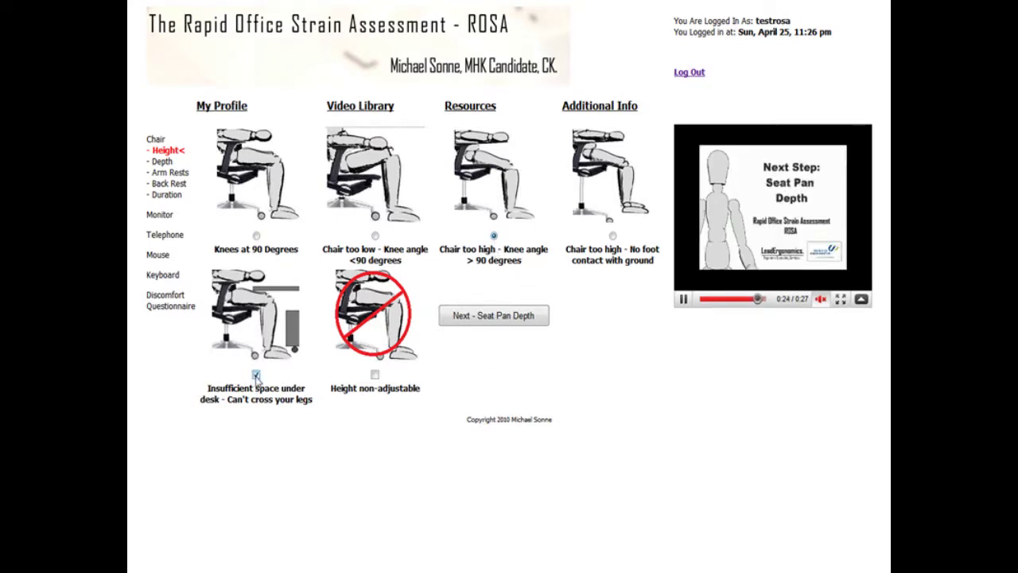
Step: Advance to Seat Pan Depth, watch its video, then move on to Arm Rests
left_click(450, 315)
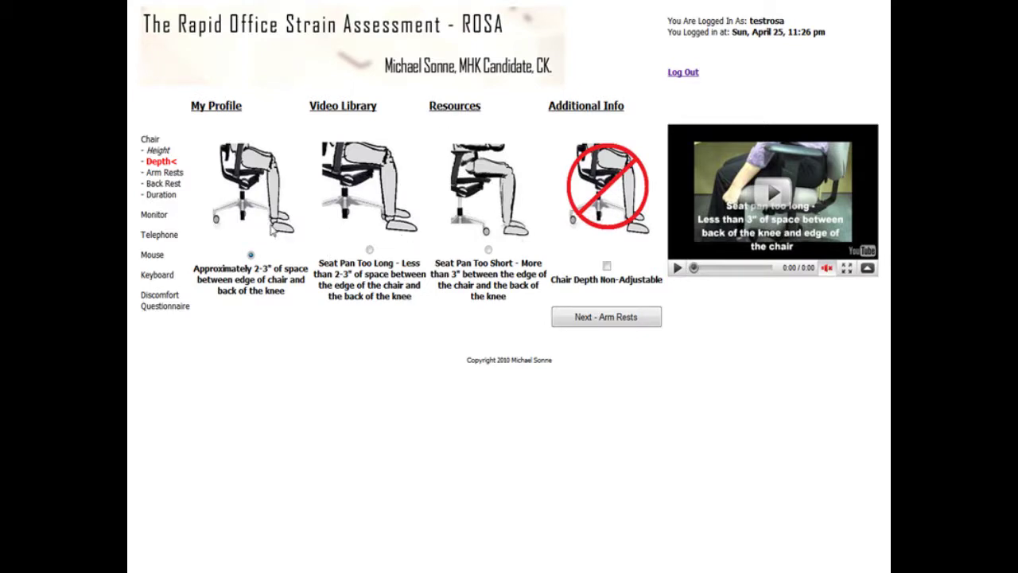
left_click(765, 193)
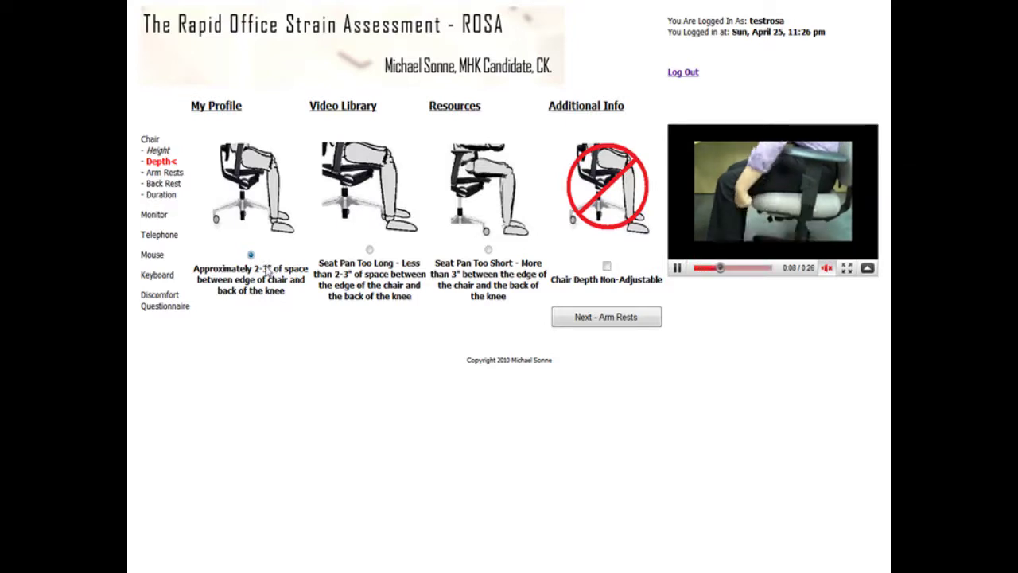
left_click(589, 317)
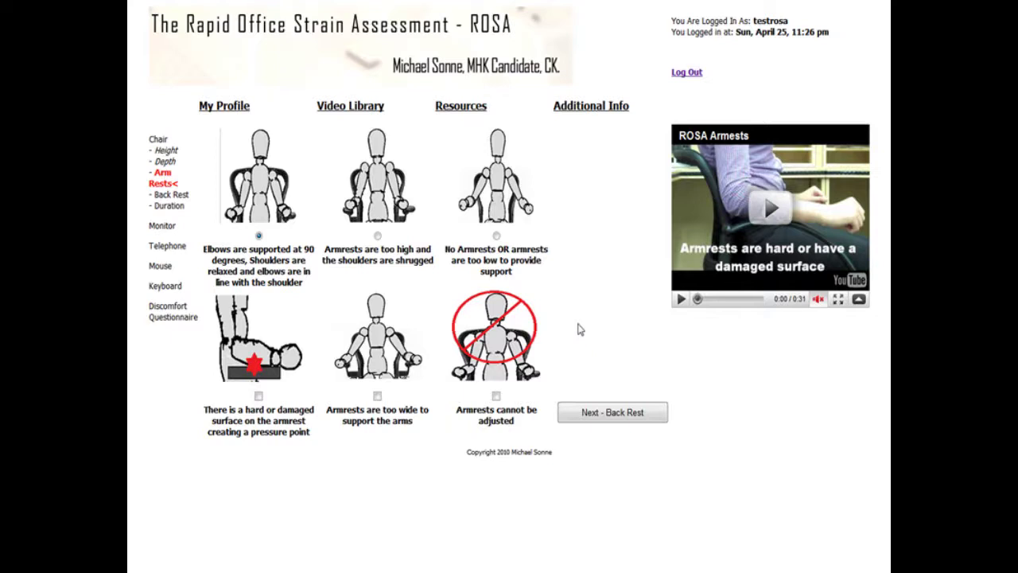
Step: On the Back Rest step, set chair use to greater than 4 hours per day, then go to Monitor
left_click(588, 411)
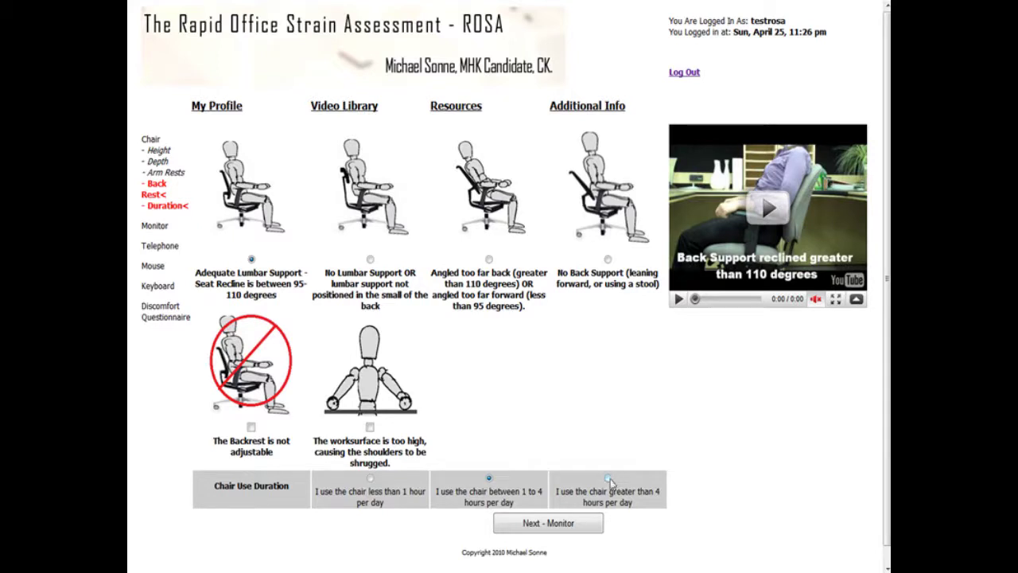
left_click(608, 479)
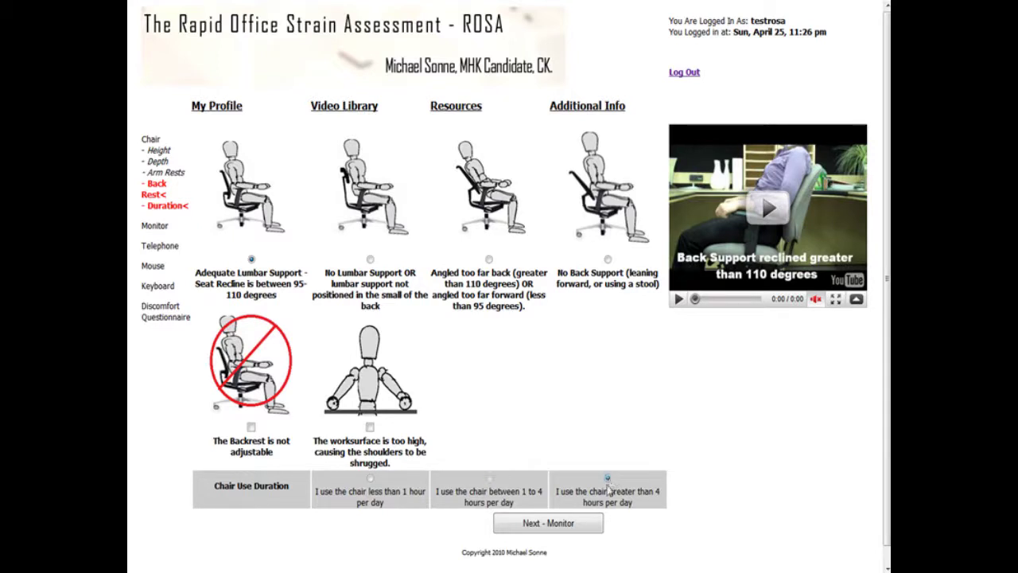
left_click(581, 528)
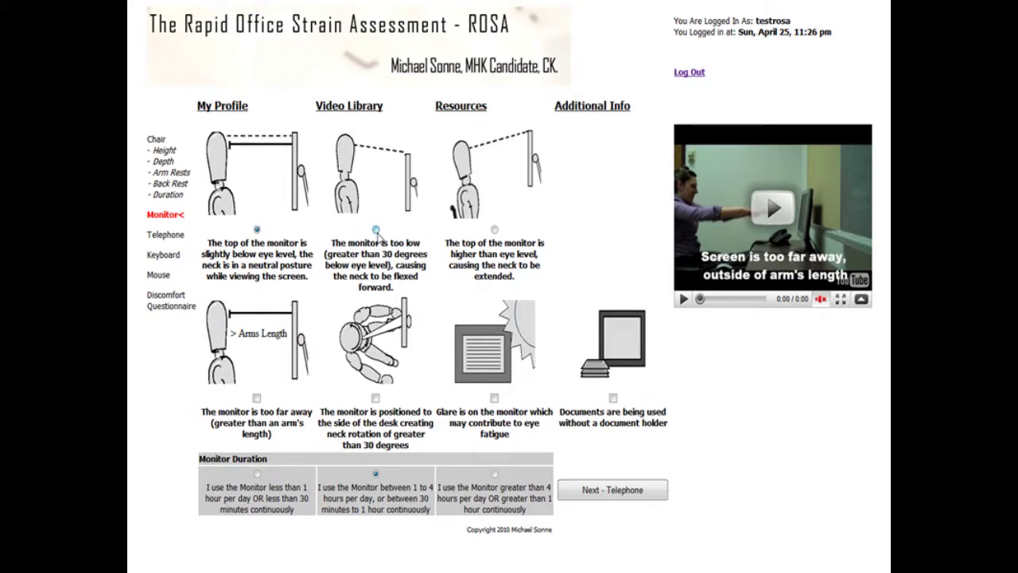
Step: Mark monitor too low, no document holder, over 4 hours daily; continue through Telephone to Mouse
left_click(375, 230)
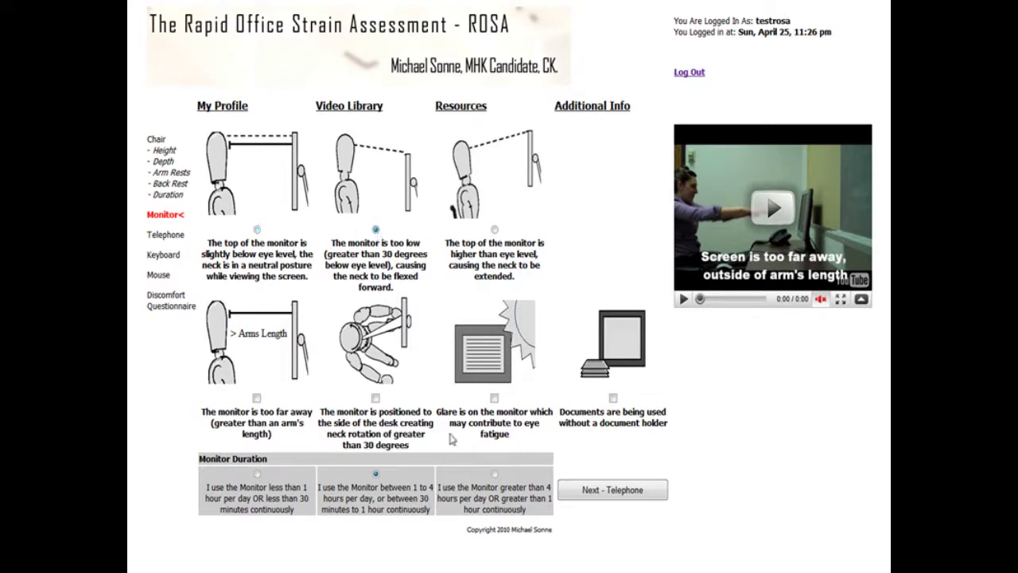
left_click(612, 398)
left_click(495, 473)
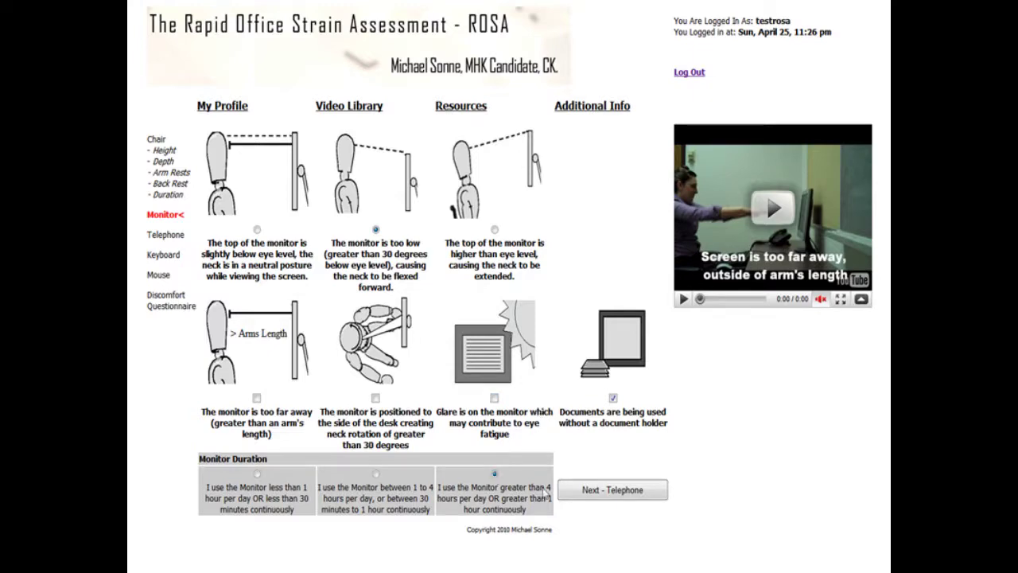
left_click(602, 489)
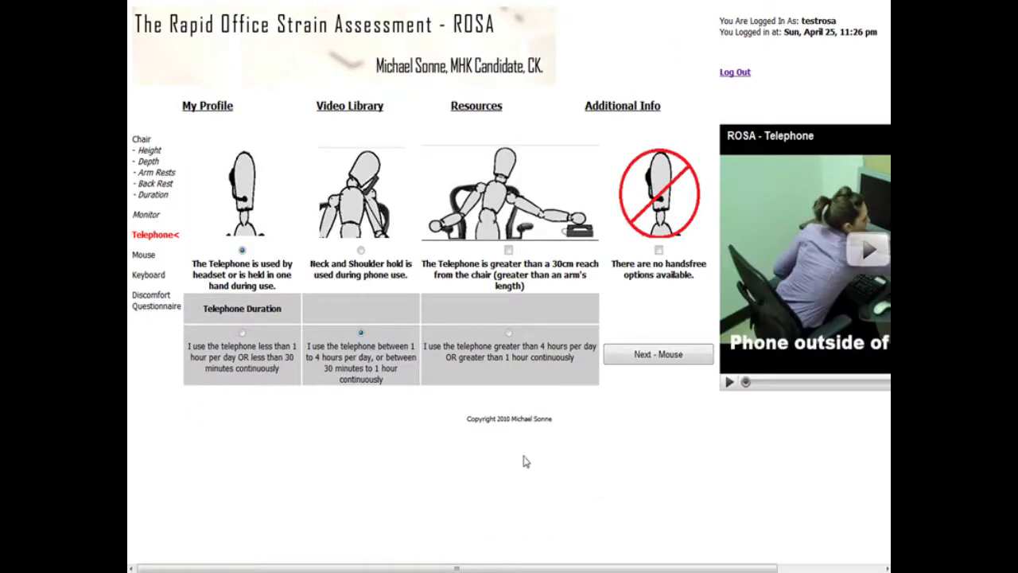
left_click(658, 351)
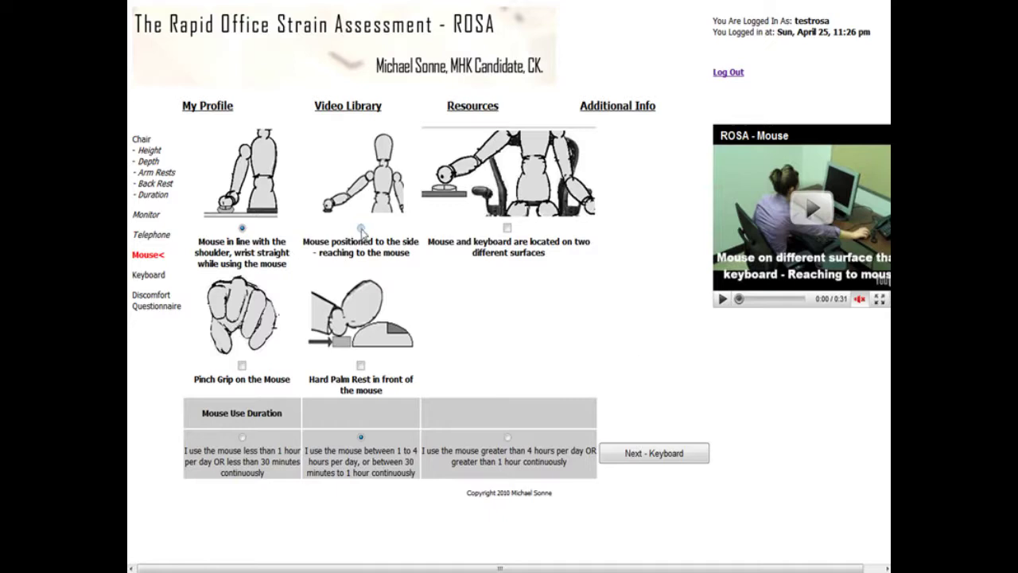
Step: Mark mouse positioned to the side with pinch grip, then continue past Keyboard to the discomfort survey
left_click(361, 228)
left_click(242, 365)
left_click(678, 454)
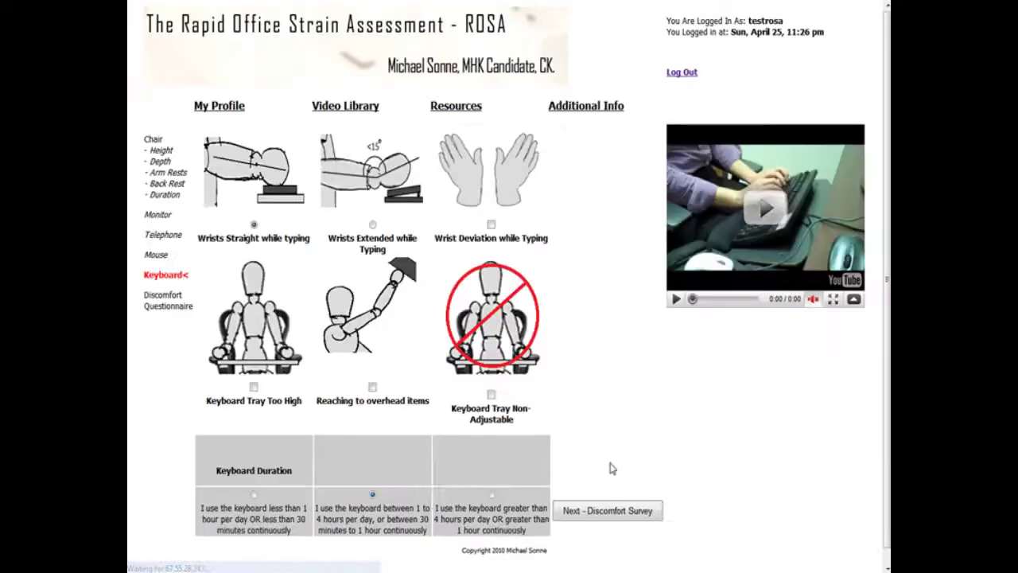
left_click(598, 513)
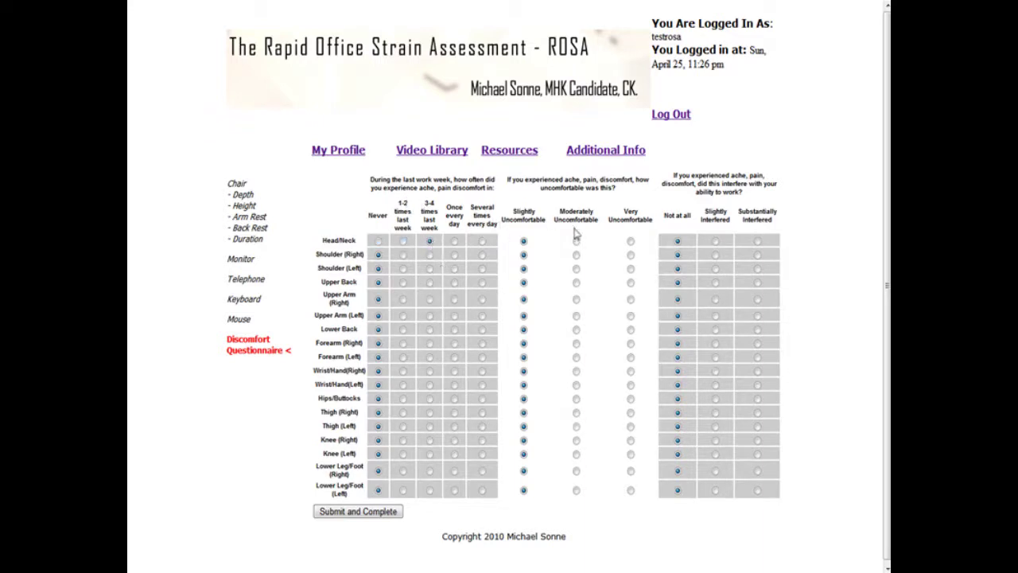
Step: Set Head/Neck discomfort to 'Slightly Interfered' and submit, getting a Final Score of 4
left_click(715, 241)
left_click(377, 515)
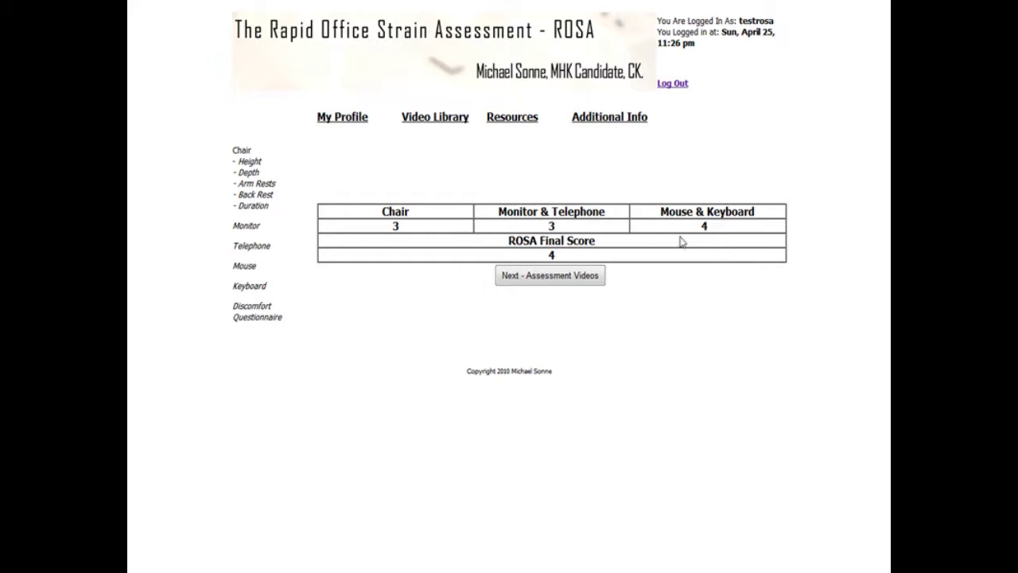
Step: Go from the score table to the Video Library with 'Adjusting the Chair'
left_click(592, 277)
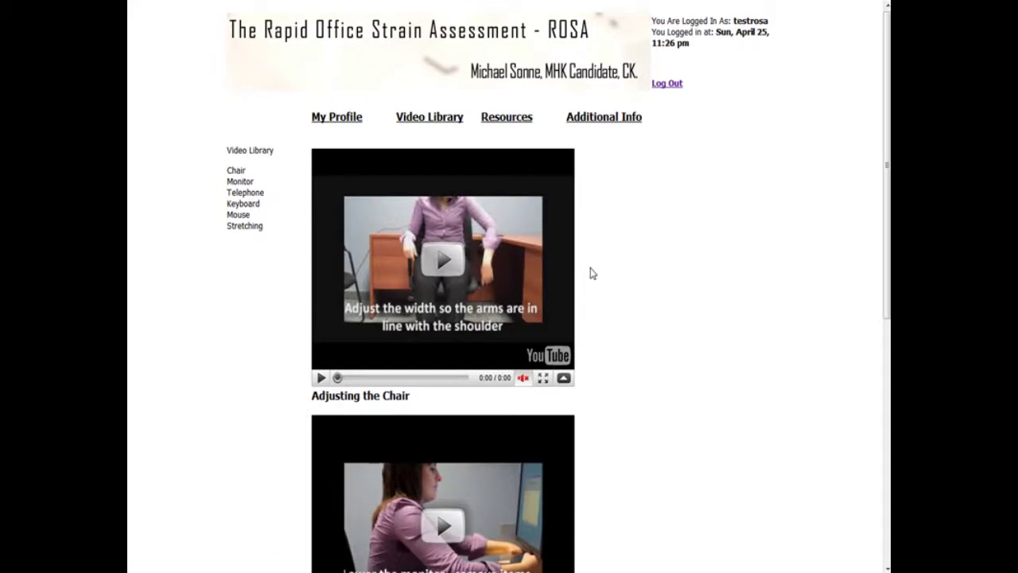
Step: Play the Adjusting the Chair video, then return to My Profile showing the April 25 score of 4
left_click(443, 260)
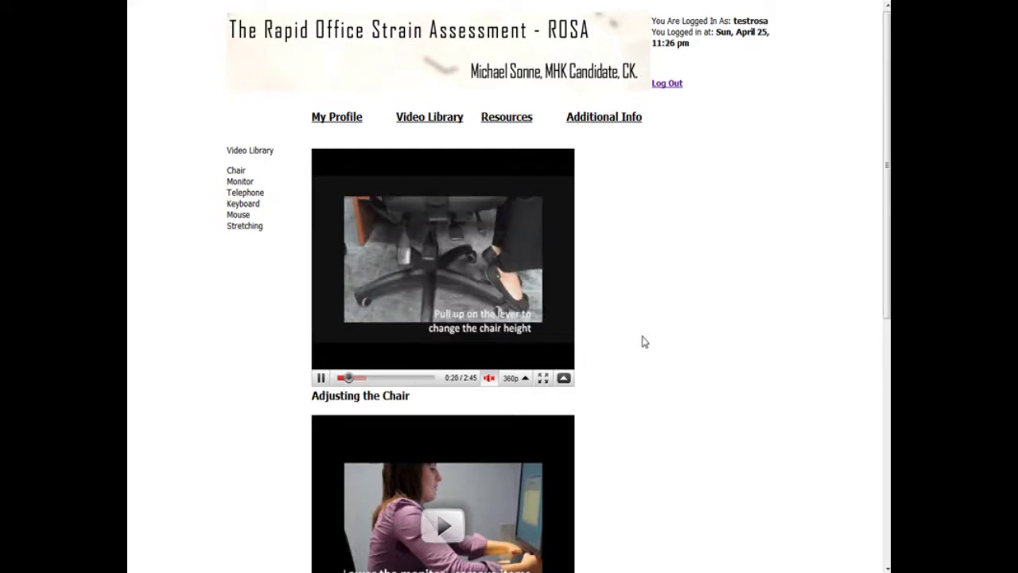
scroll(641, 341, "down", 2)
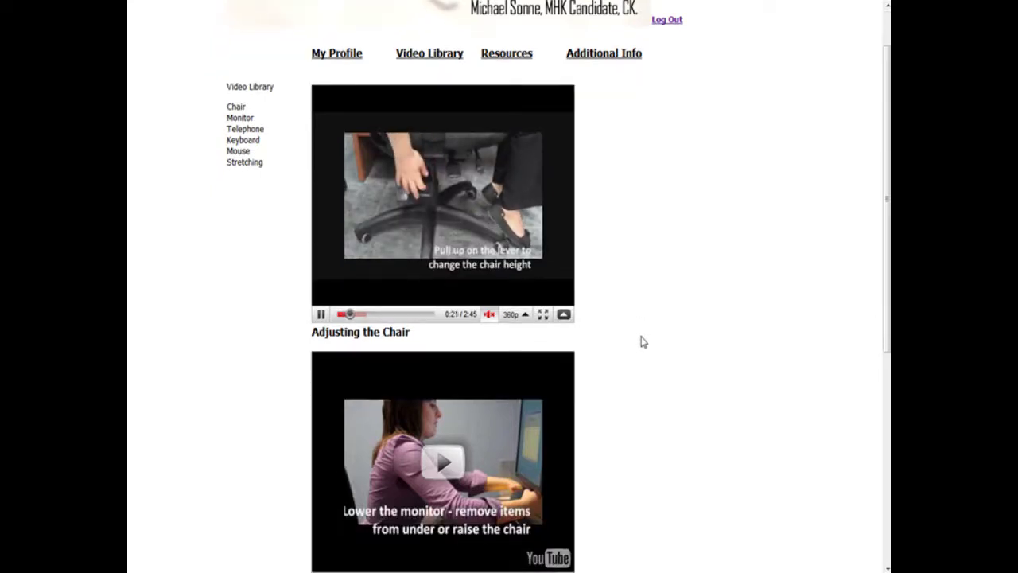
scroll(641, 341, "down", 1)
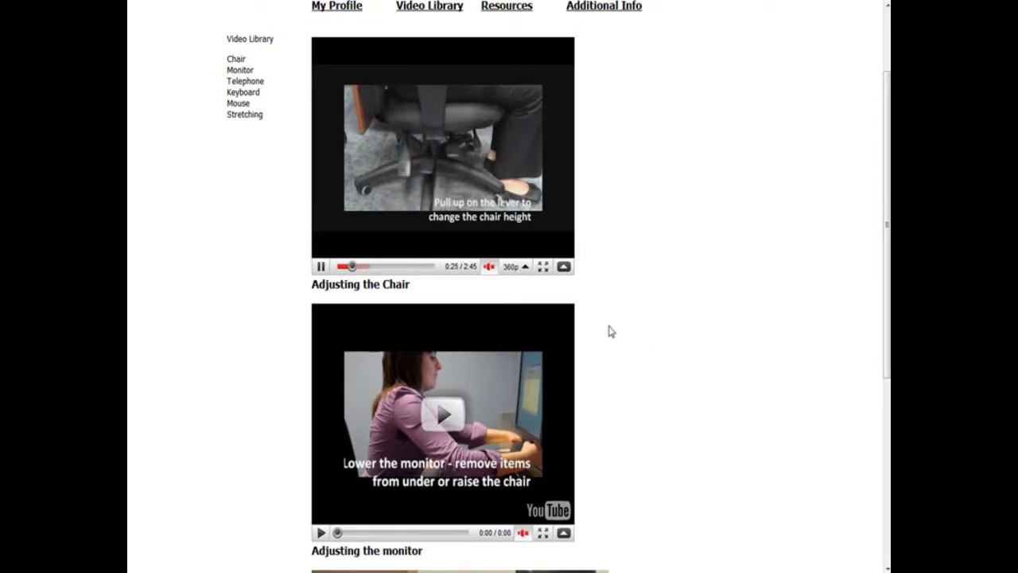
scroll(606, 334, "up", 3)
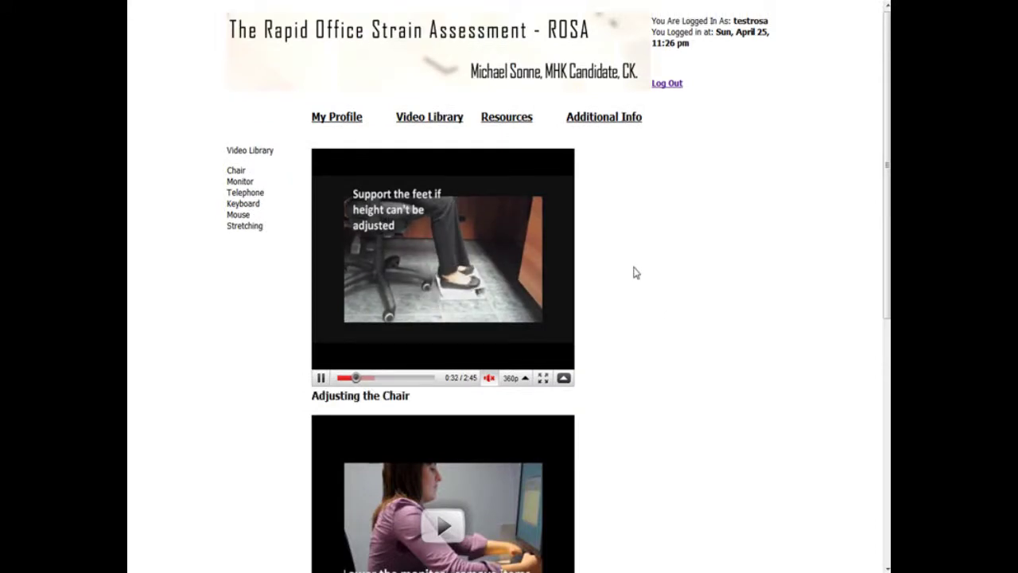
left_click(353, 121)
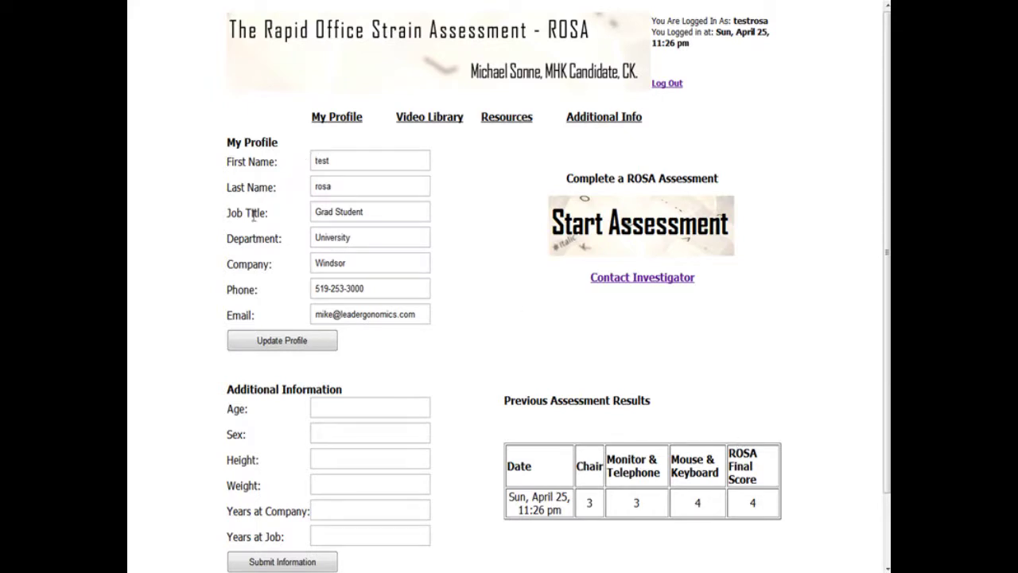
Step: Visit the Video Library and My Profile, then open Resources with the Research on ROSA, ROSA - Version 1 and Quick Ergo Tips PDFs
left_click(445, 119)
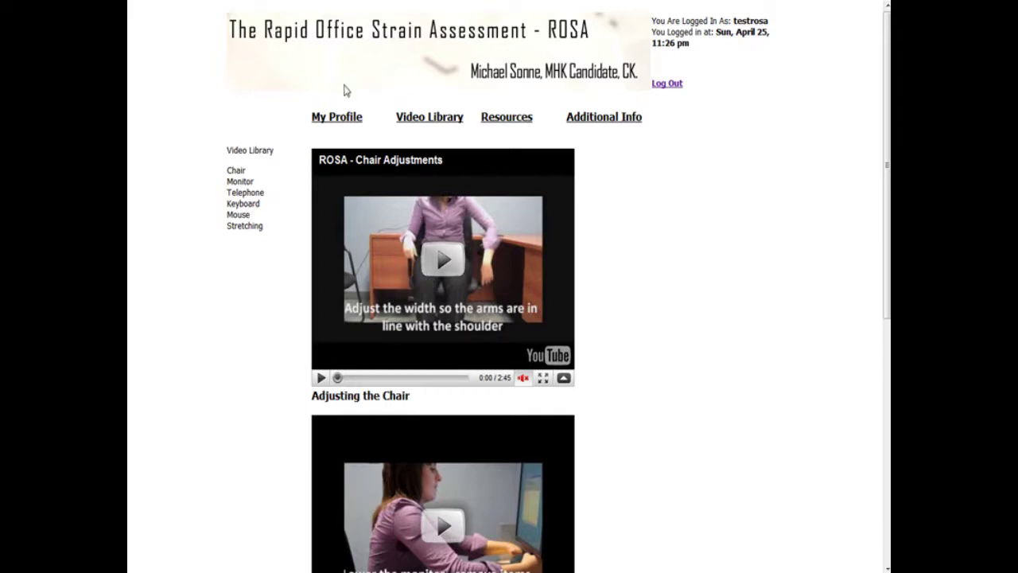
left_click(343, 117)
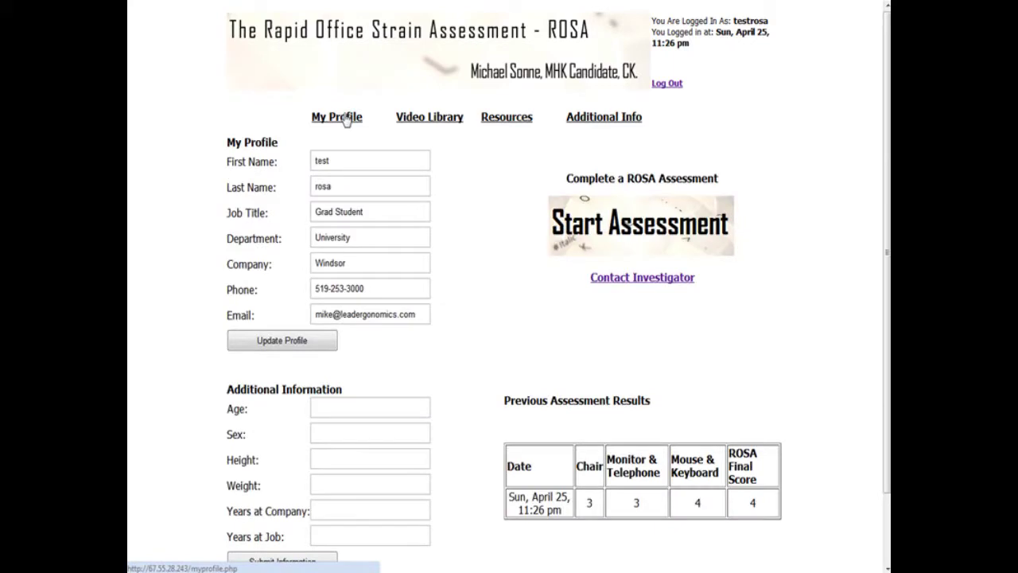
left_click(526, 122)
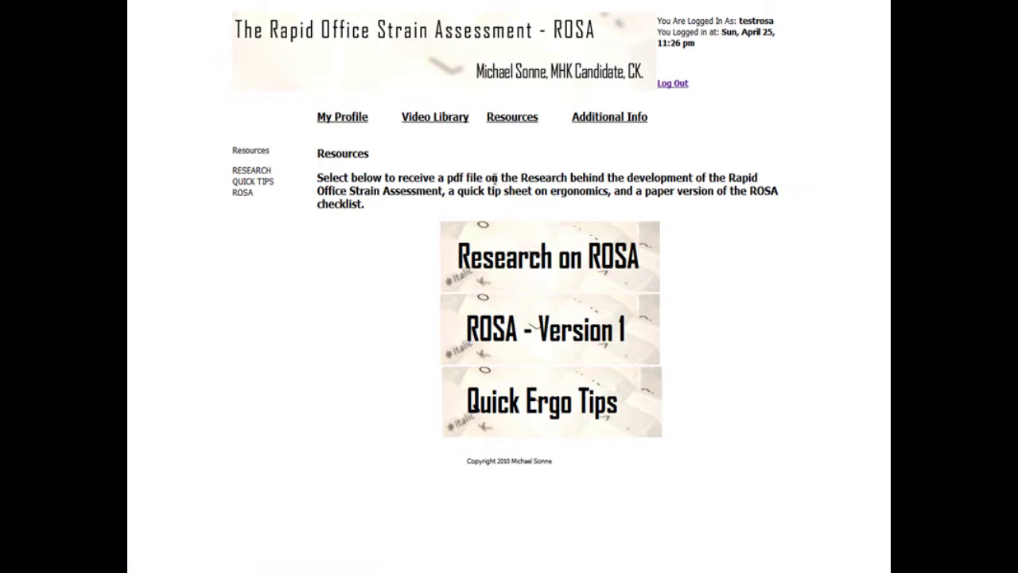
Step: Read the Additional Info page's purpose and researcher details, then go back to My Profile
left_click(598, 119)
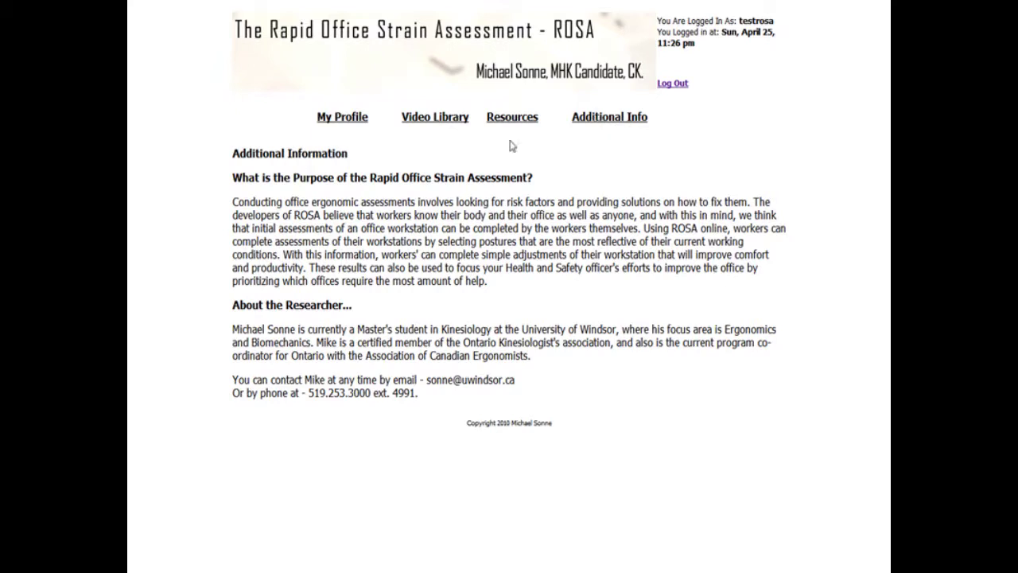
left_click(350, 121)
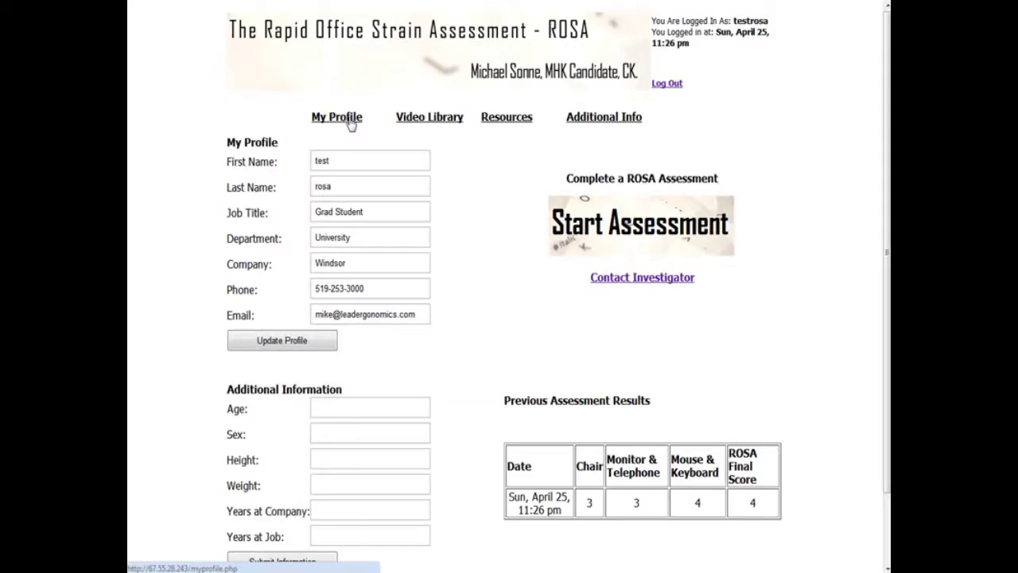